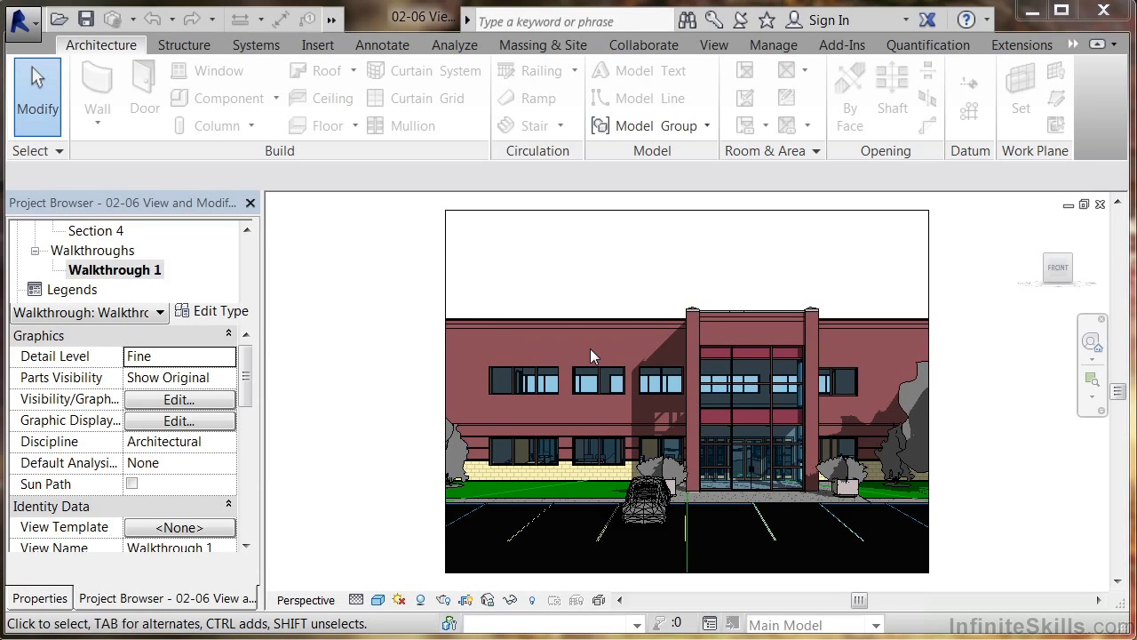
# Select the Walkthrough 1 camera and start editing the walkthrough in the Floor 1 plan.
pyautogui.click(623, 212)
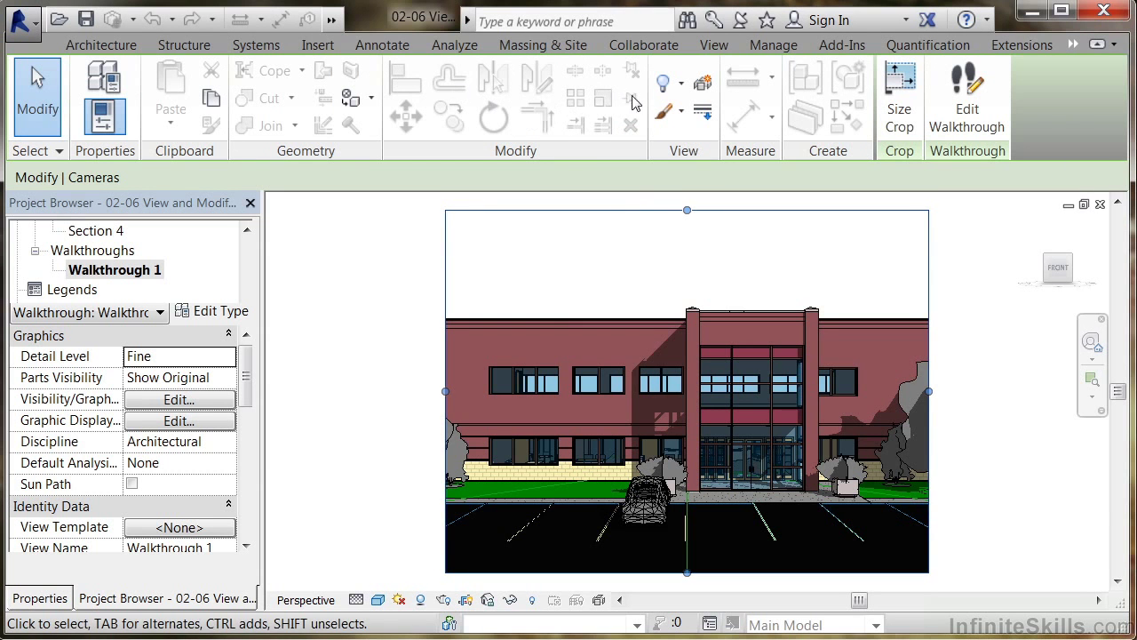
pyautogui.click(967, 97)
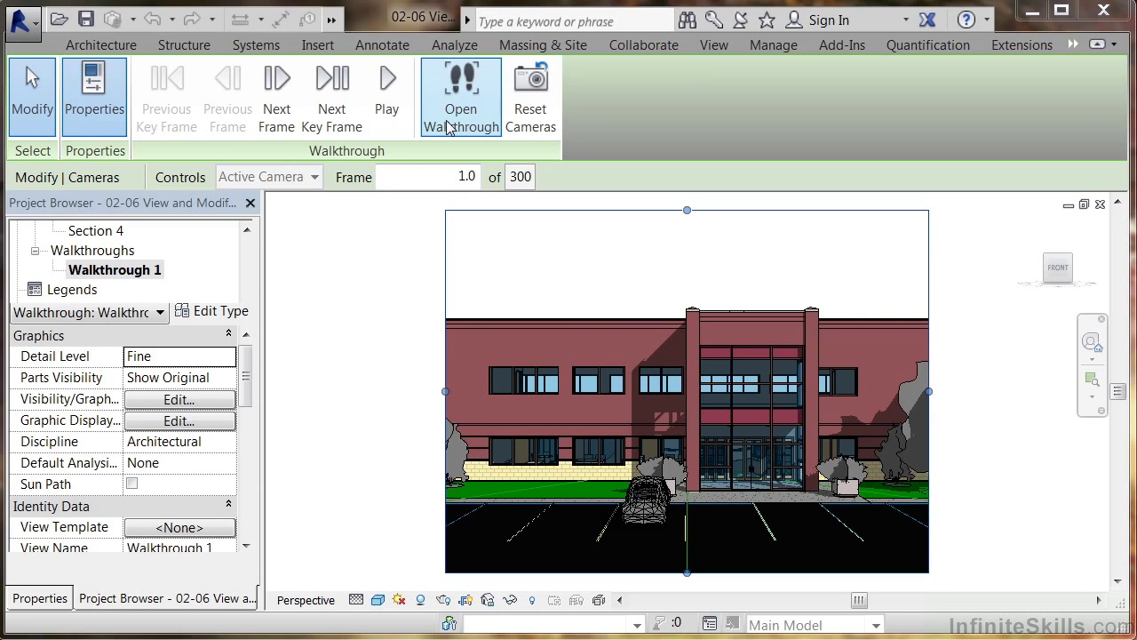
pyautogui.click(192, 271)
pyautogui.scroll(6, 192, 271)
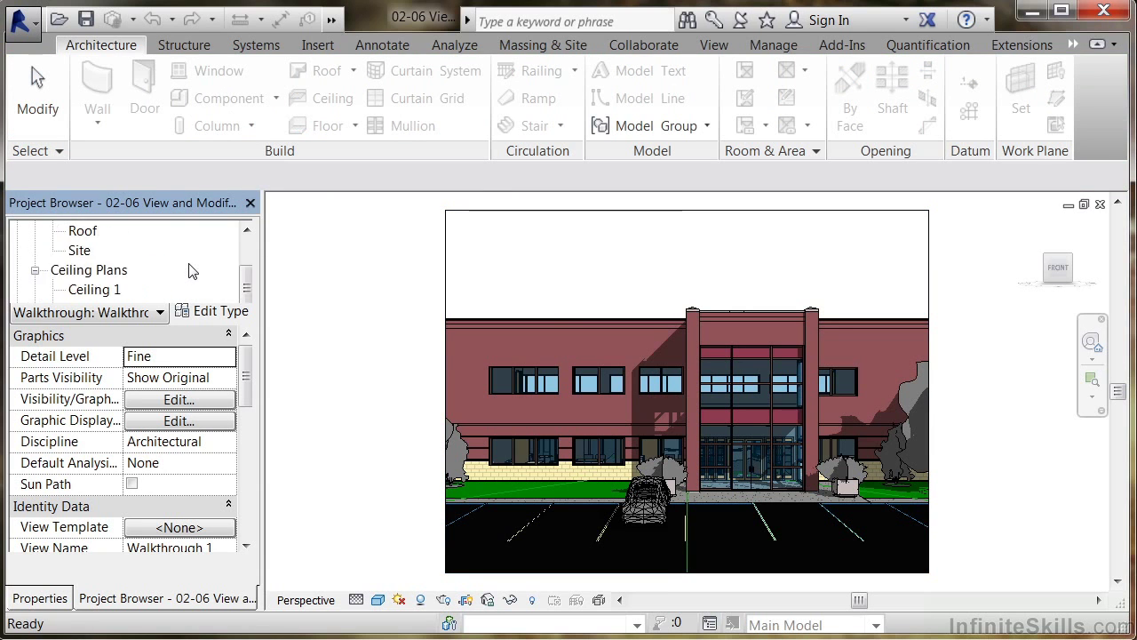
pyautogui.scroll(3, 192, 271)
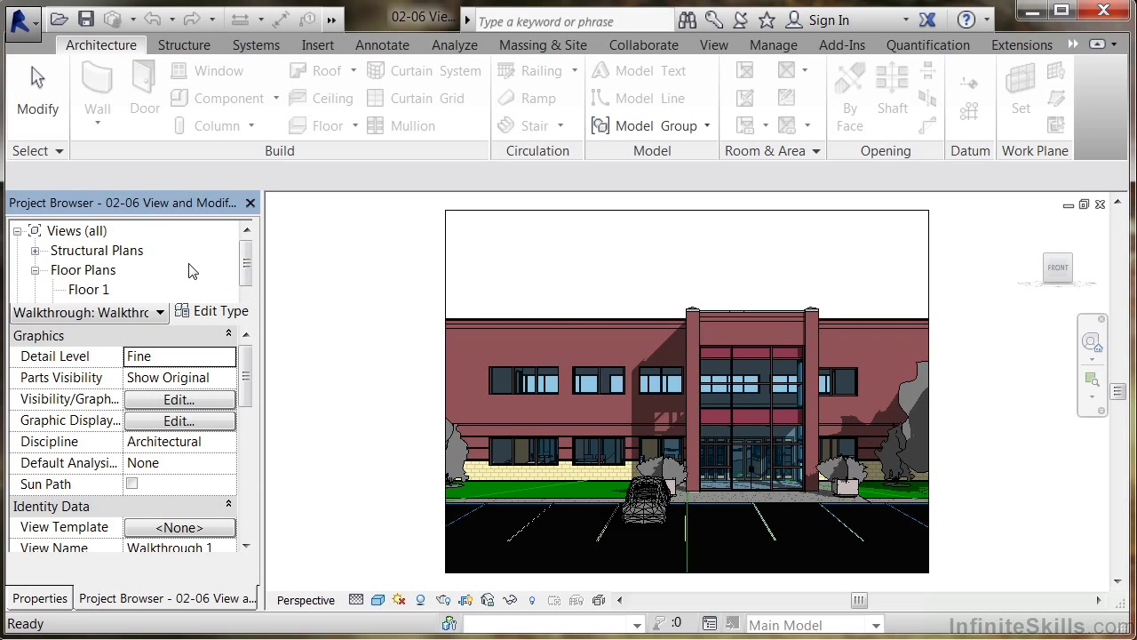
pyautogui.doubleClick(87, 290)
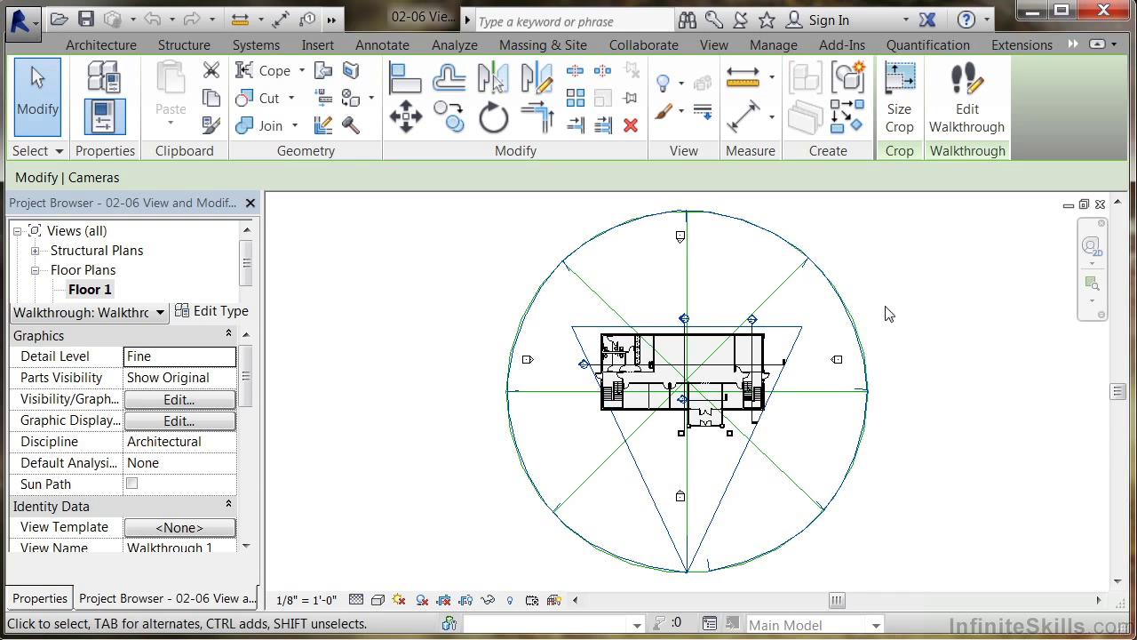
pyautogui.click(969, 118)
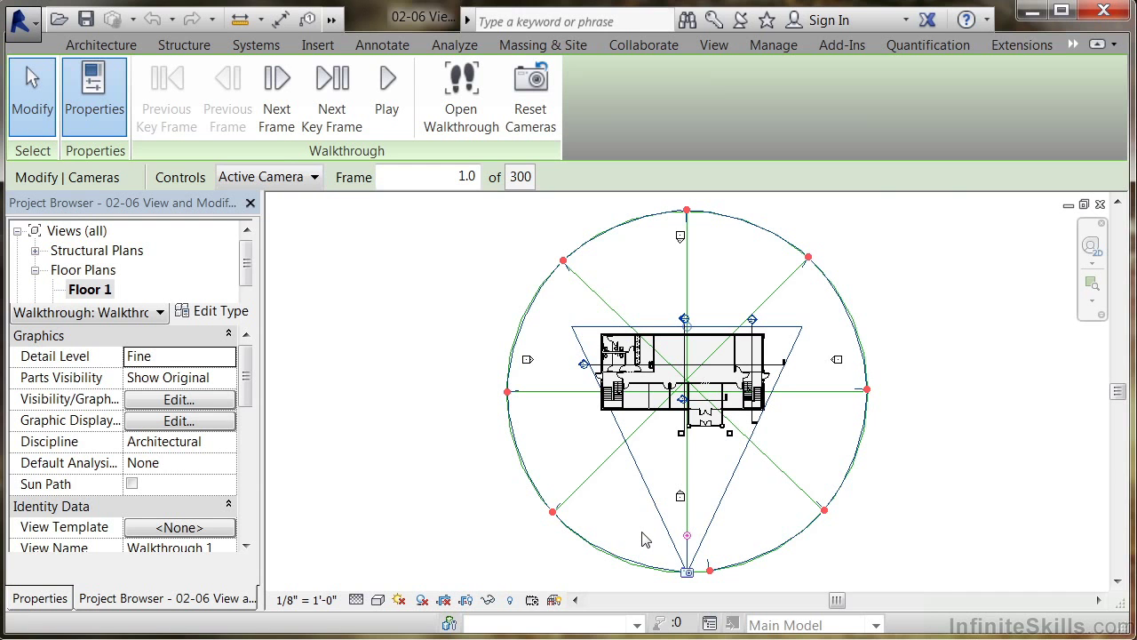
# Advance to the second key frame and slightly re-aim the camera by moving its target point.
pyautogui.scroll(3, 686, 573)
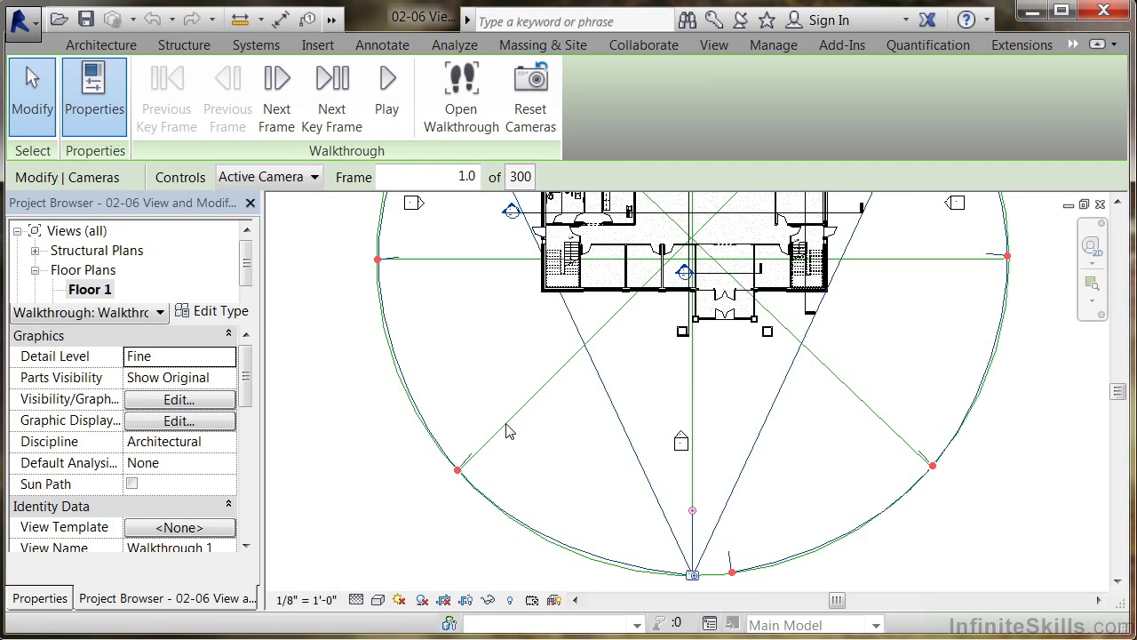
pyautogui.click(328, 97)
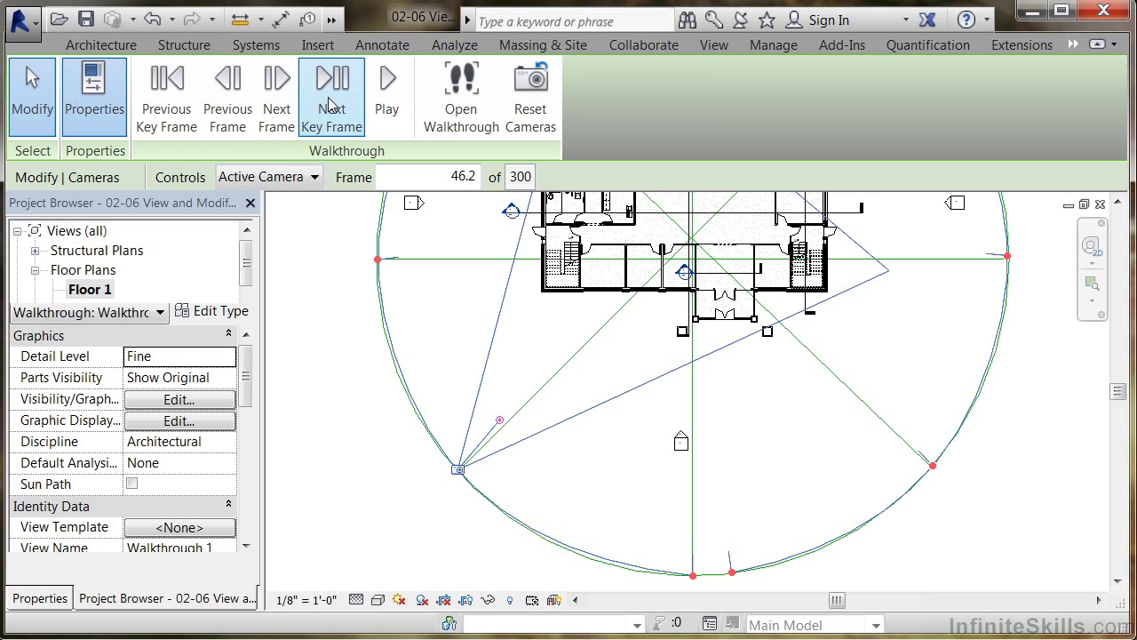
pyautogui.moveTo(501, 426); pyautogui.dragTo(505, 412)
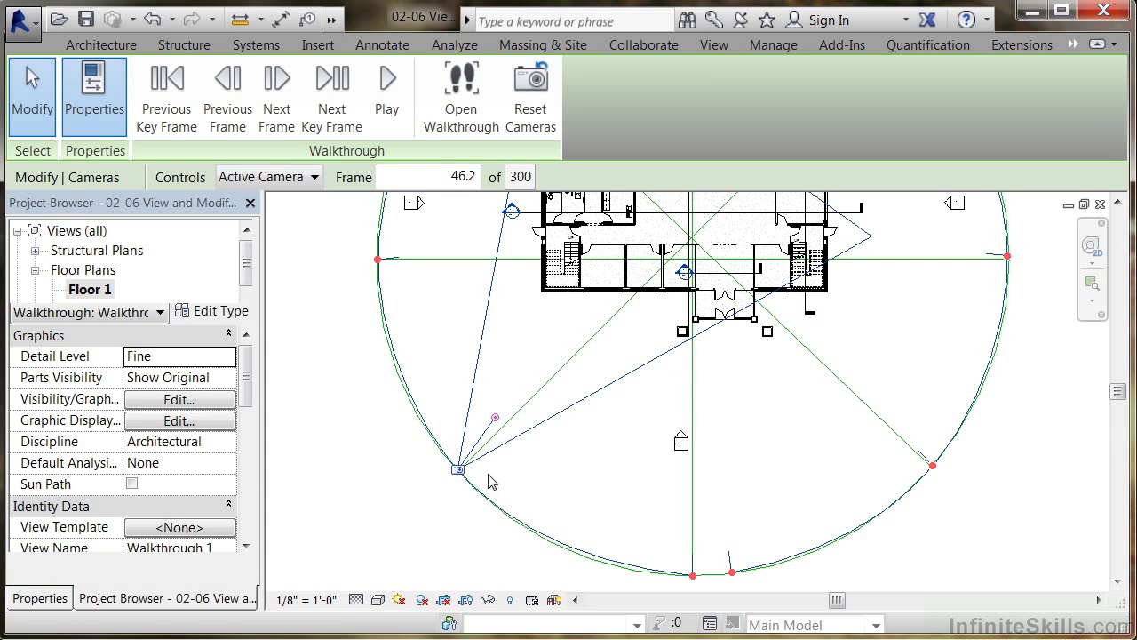
# Move the active camera along the path to frame 58.5 and extend its far clip farther beyond the building.
pyautogui.moveTo(459, 470); pyautogui.dragTo(413, 400)
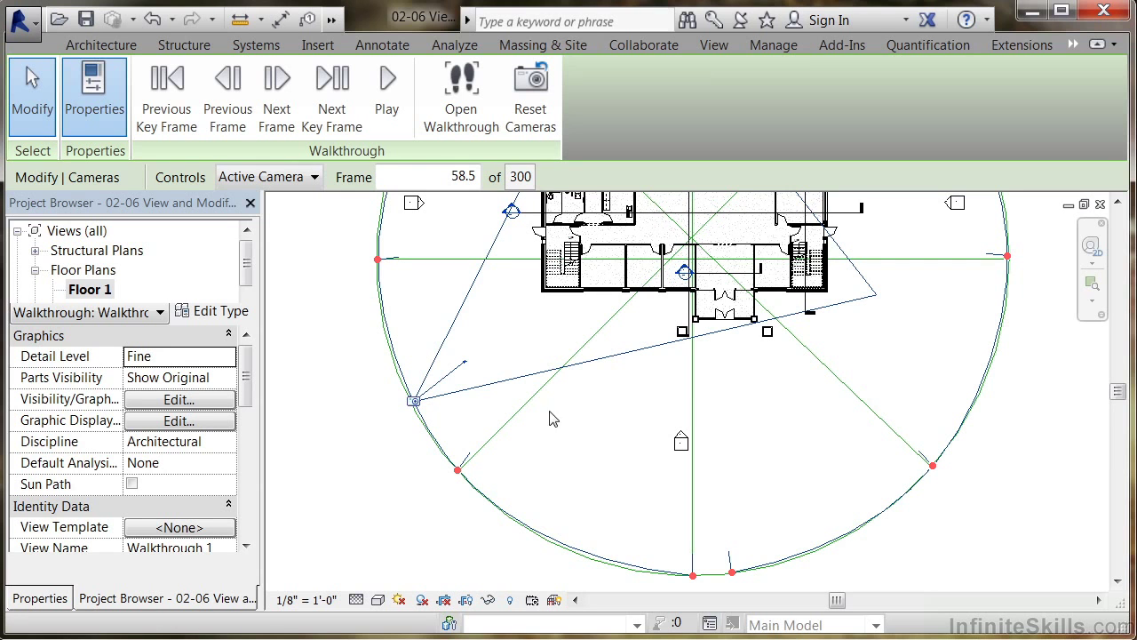
pyautogui.moveTo(597, 418); pyautogui.dragTo(506, 546, button='middle')
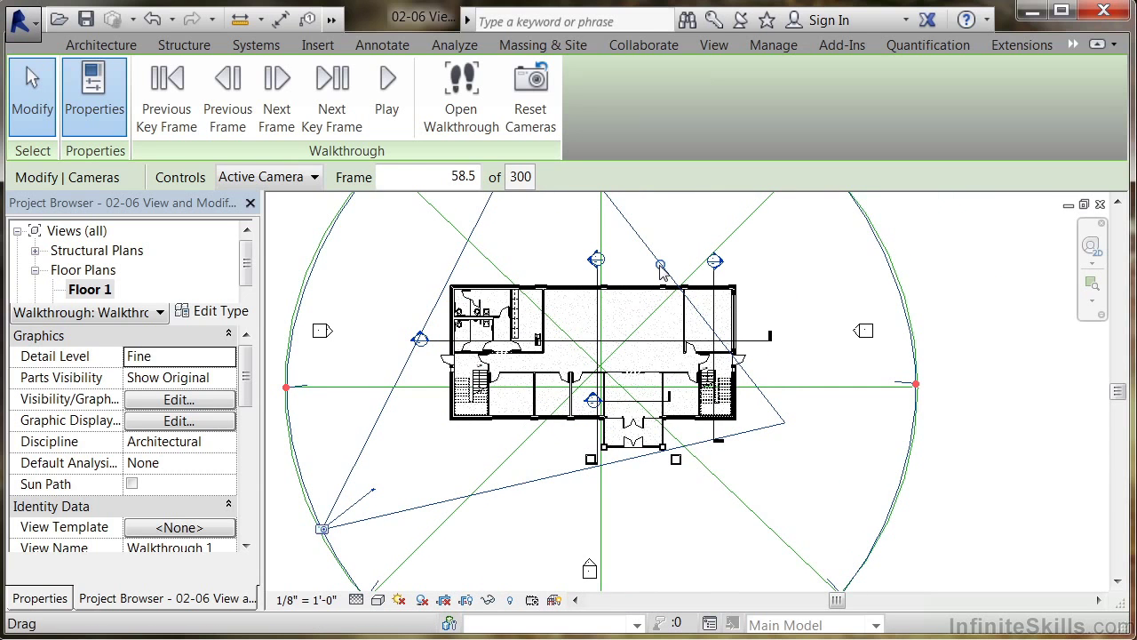
pyautogui.moveTo(660, 266); pyautogui.dragTo(707, 231)
# Open the walkthrough's frame settings and widen the Speed column so its values can be read in full.
pyautogui.click(13, 603)
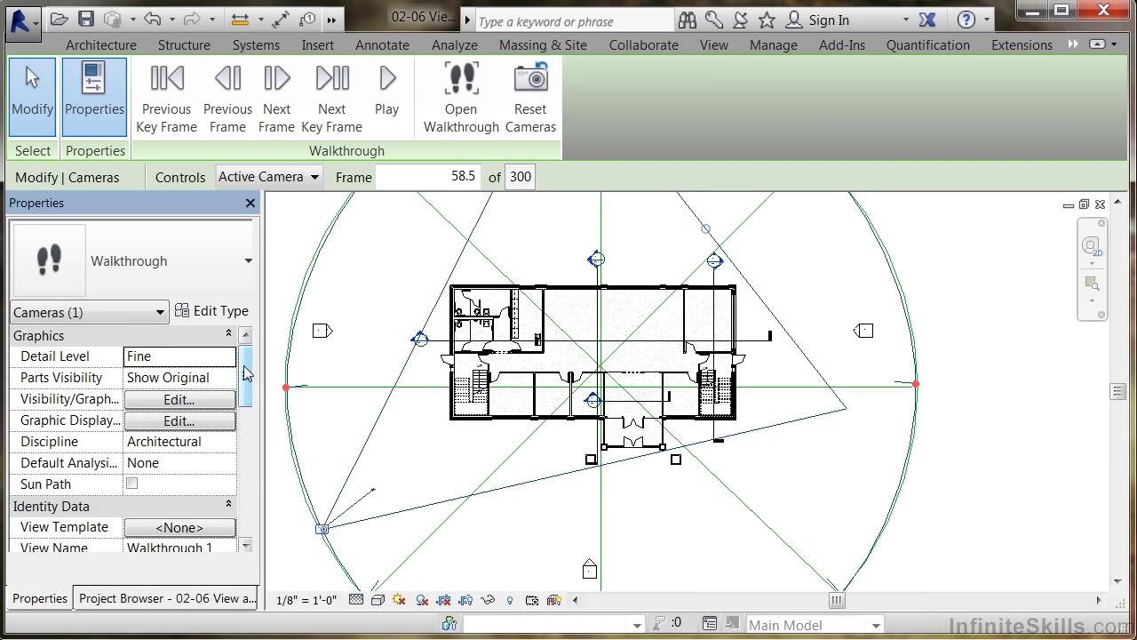
pyautogui.moveTo(248, 373); pyautogui.dragTo(246, 507)
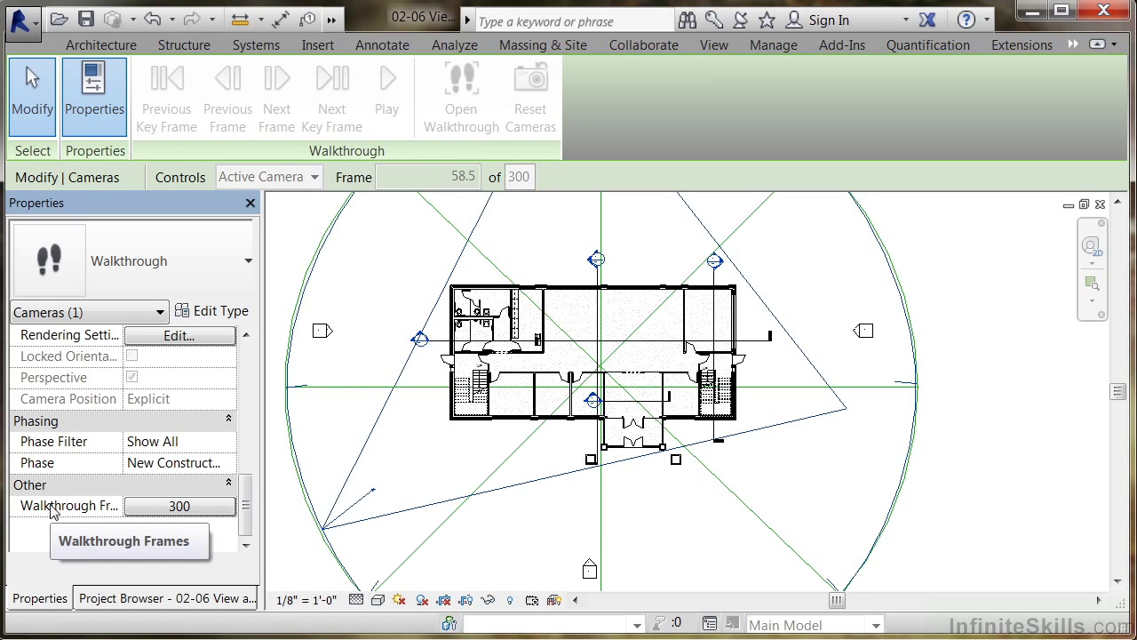
pyautogui.click(178, 507)
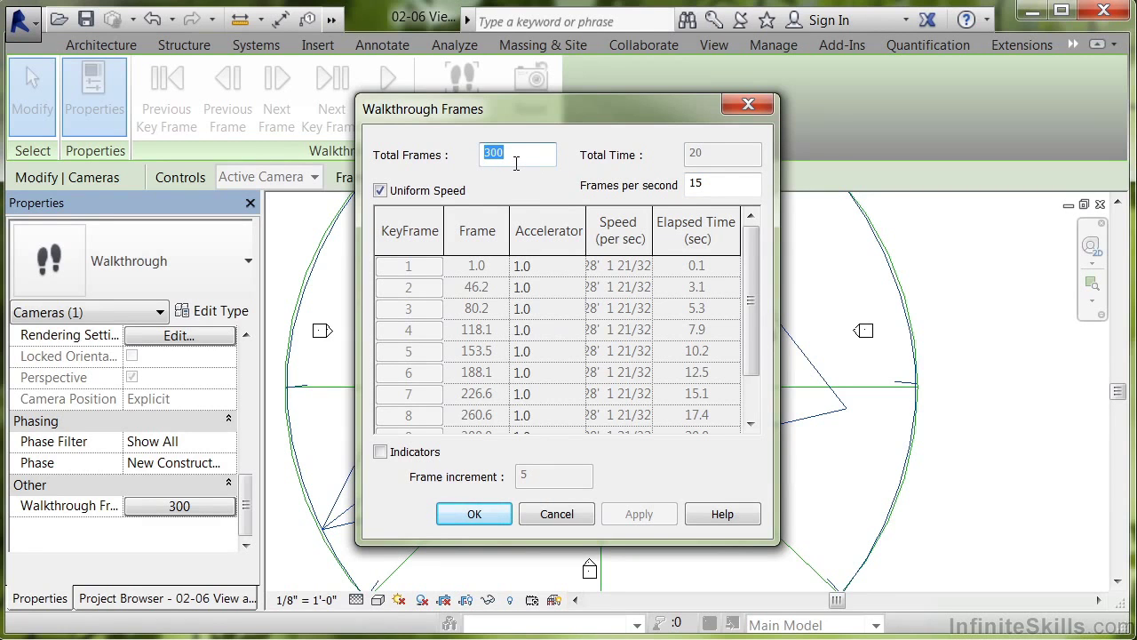
pyautogui.moveTo(554, 103); pyautogui.dragTo(564, 99)
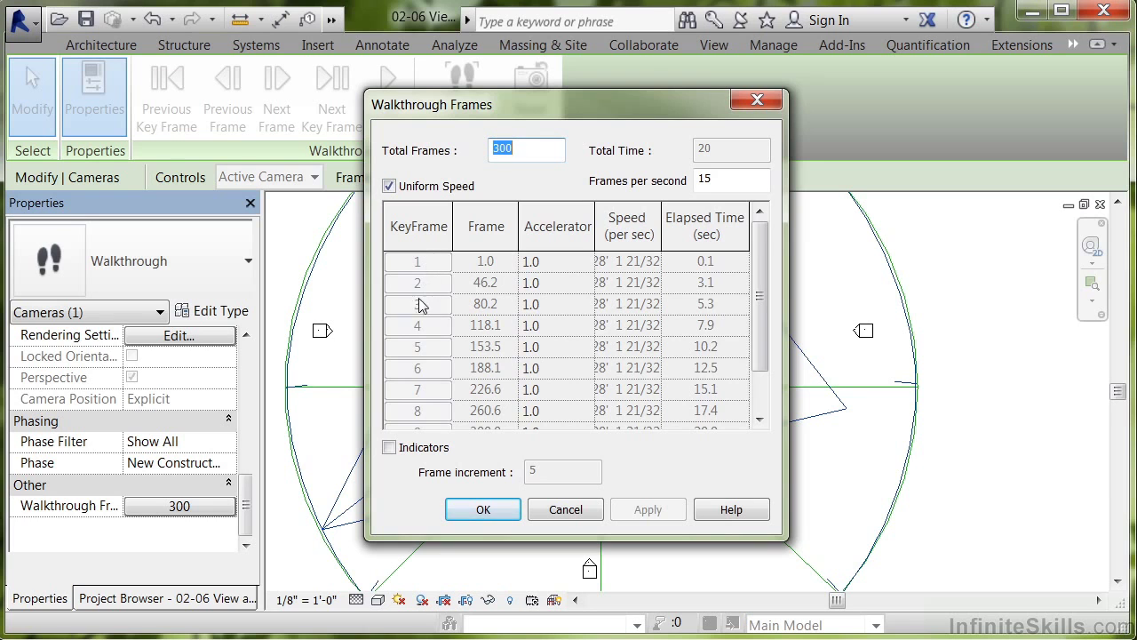
pyautogui.moveTo(762, 260)
pyautogui.mouseDown()
pyautogui.moveTo(762, 354)
pyautogui.moveTo(762, 262)
pyautogui.mouseUp()
pyautogui.moveTo(664, 224); pyautogui.dragTo(684, 226)
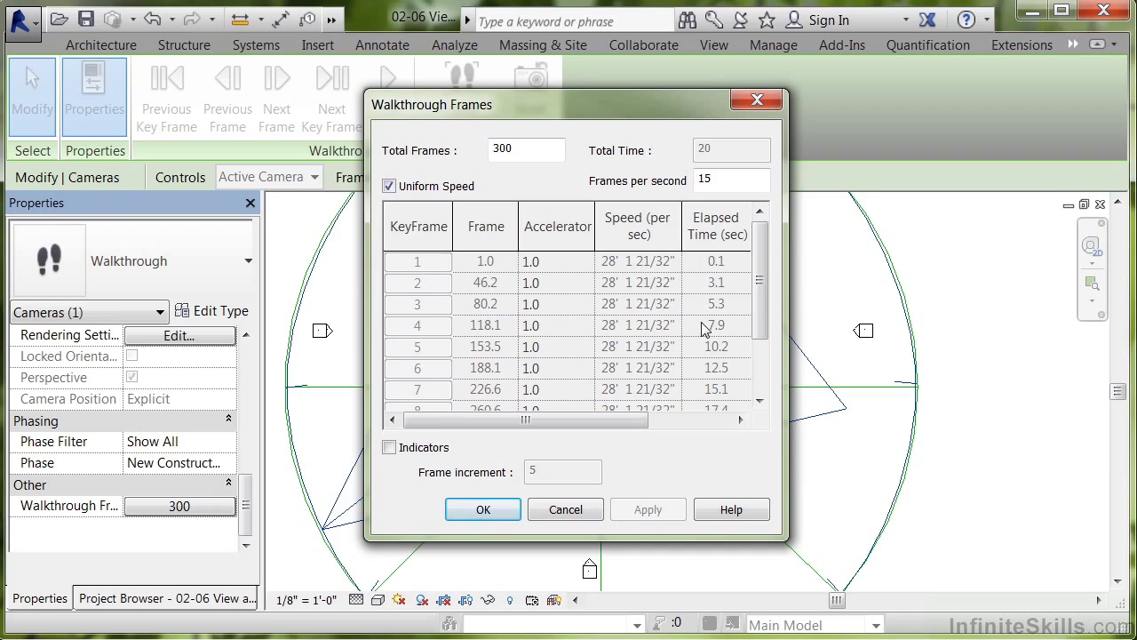
# Set the walkthrough to 400 total frames at 20 frames per second and apply the settings.
pyautogui.doubleClick(522, 160)
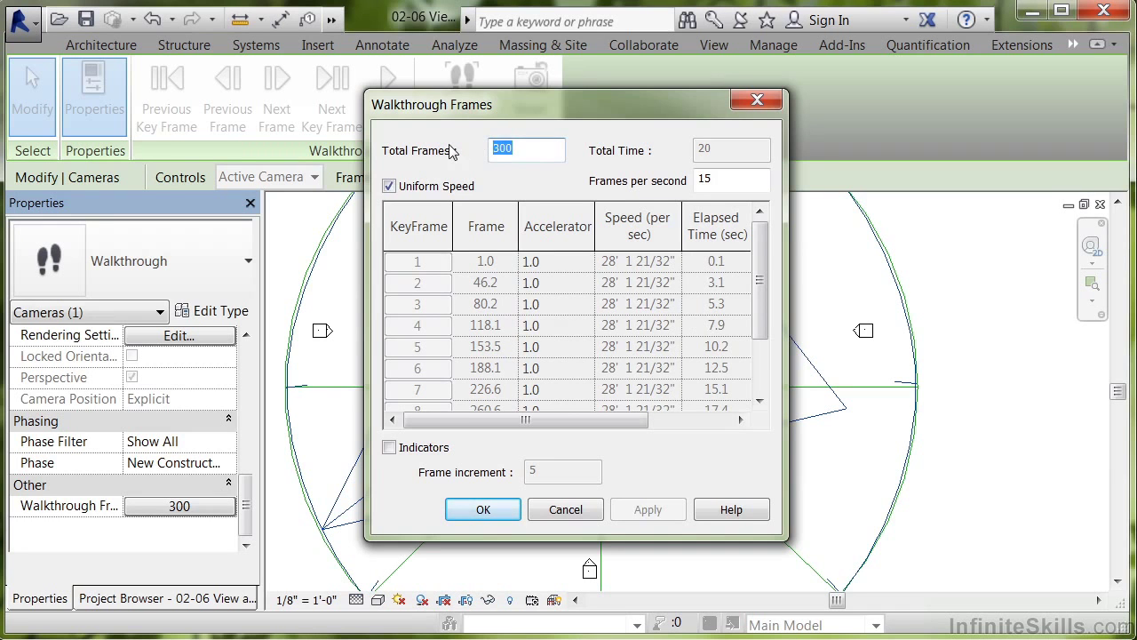
pyautogui.write('400')
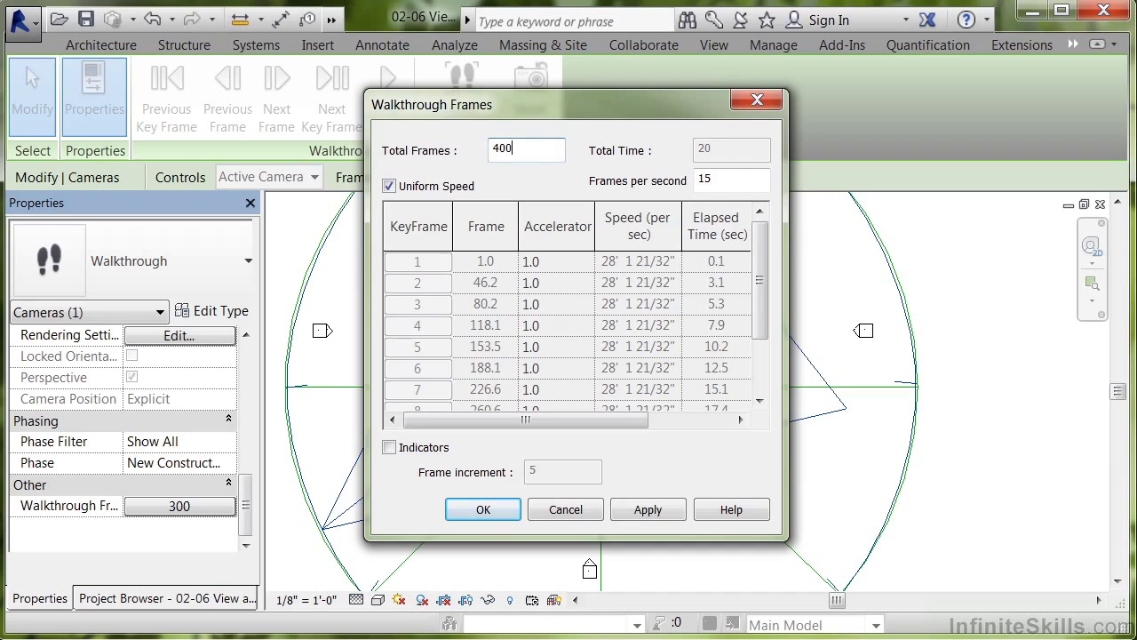
pyautogui.doubleClick(705, 179)
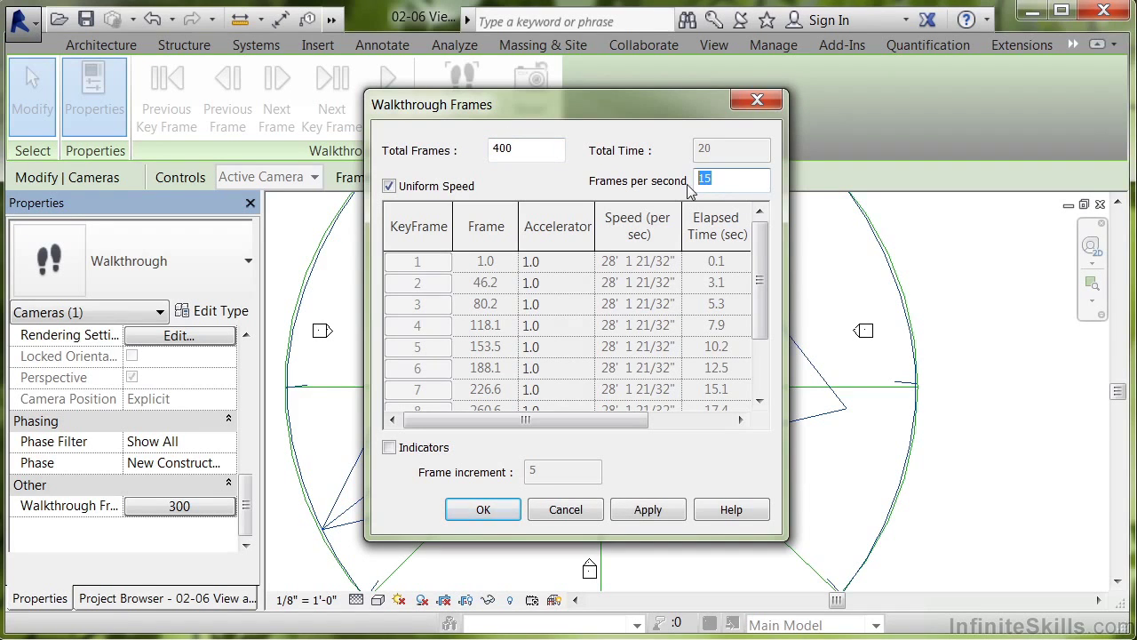
pyautogui.write('20')
pyautogui.click(646, 512)
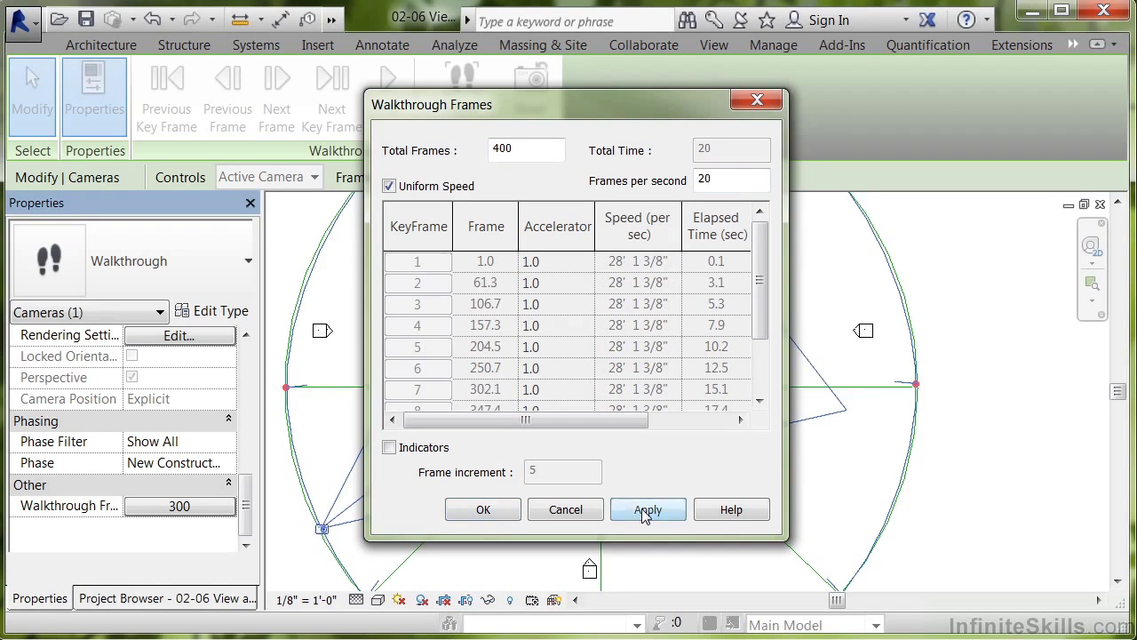
pyautogui.click(480, 510)
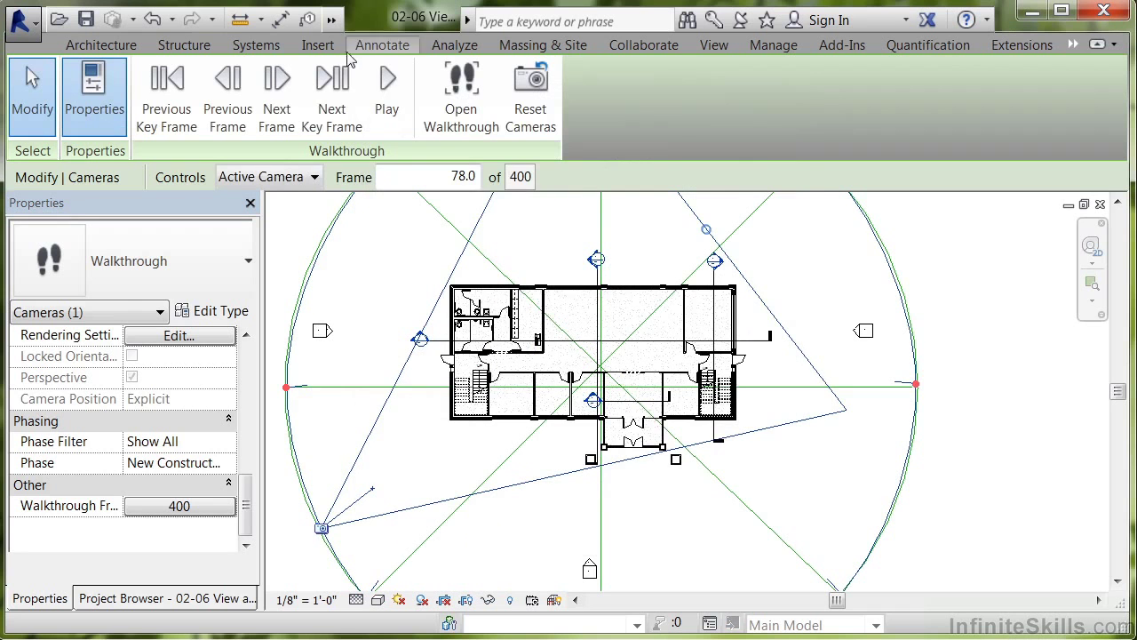
# Play the walkthrough in the floor plan and in its perspective view.
pyautogui.click(385, 98)
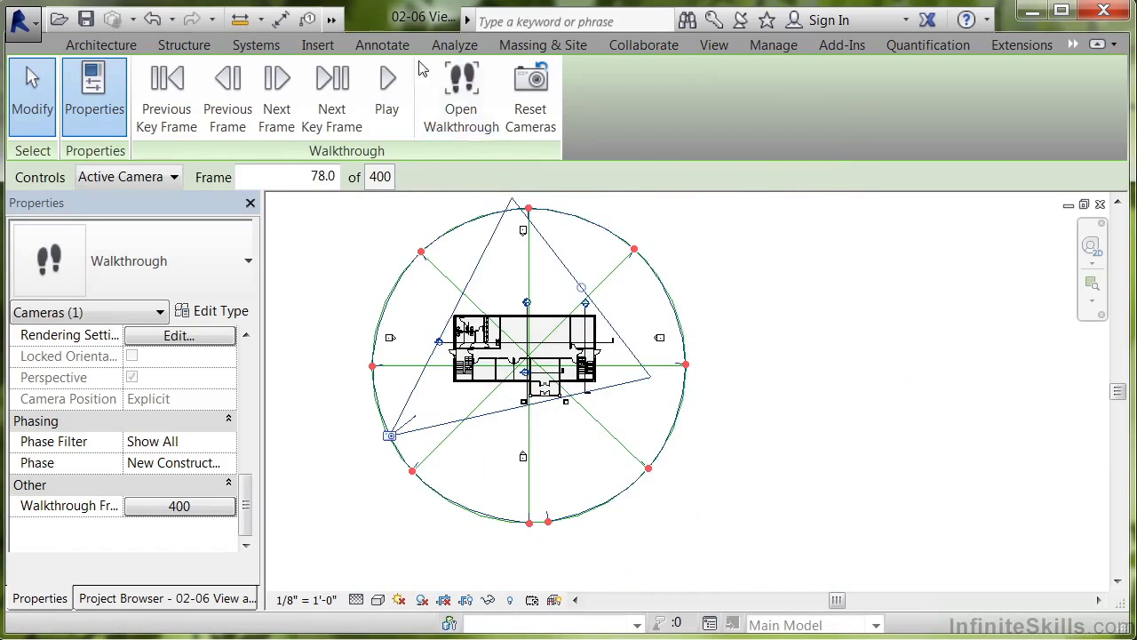
pyautogui.click(456, 112)
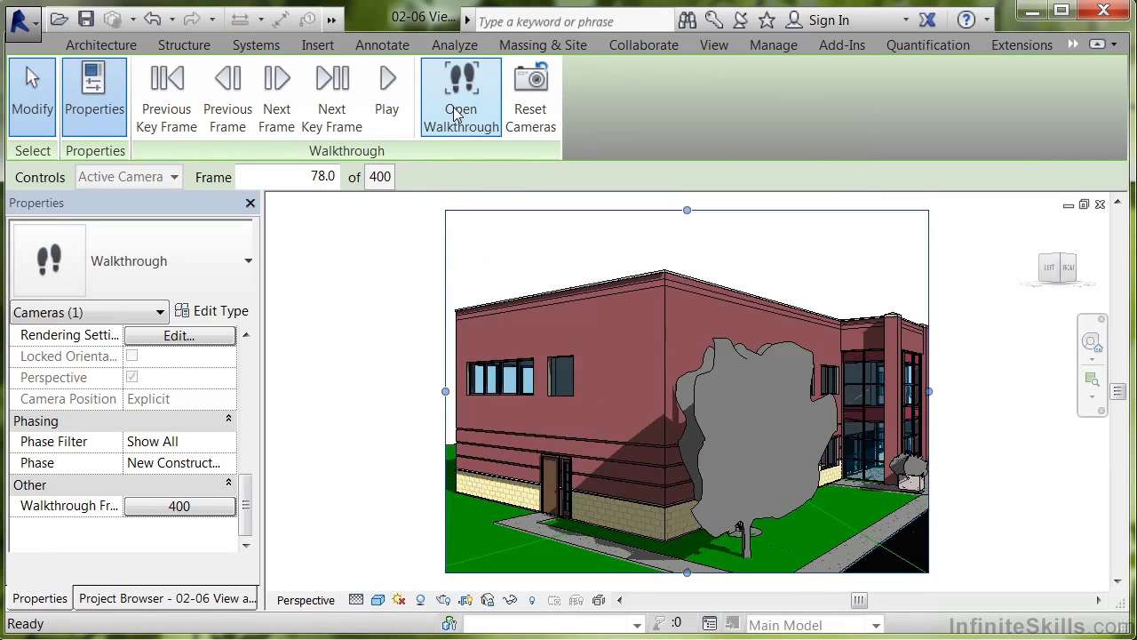
pyautogui.click(385, 98)
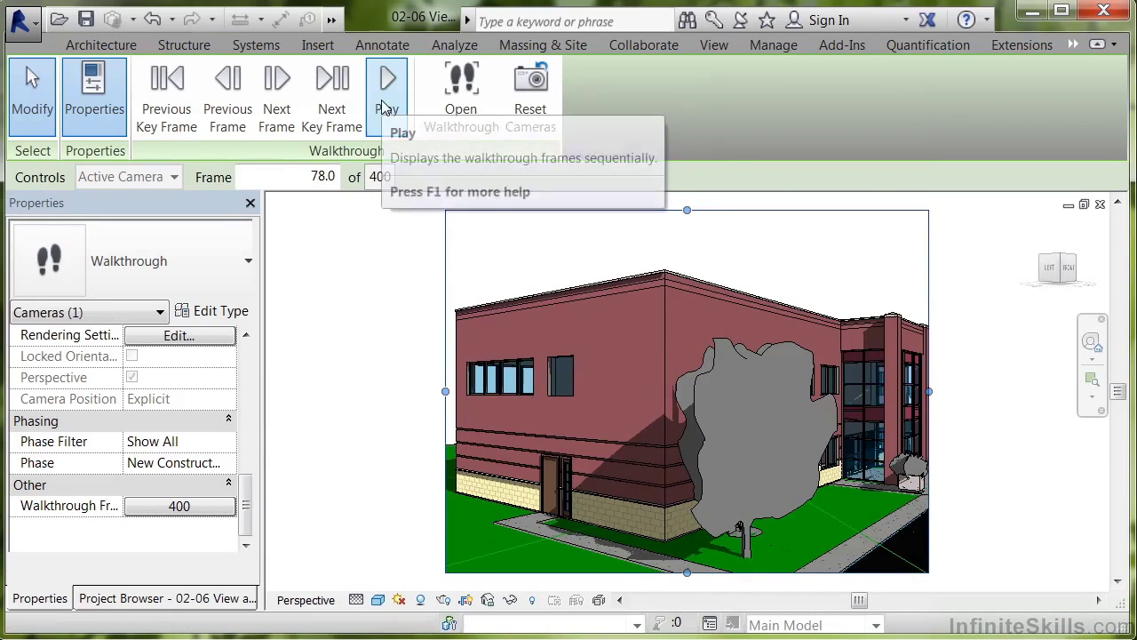
# Turn off uniform speed in the walkthrough frame settings and set the accelerator of key frames 1 and 2 to 0.5.
pyautogui.click(187, 506)
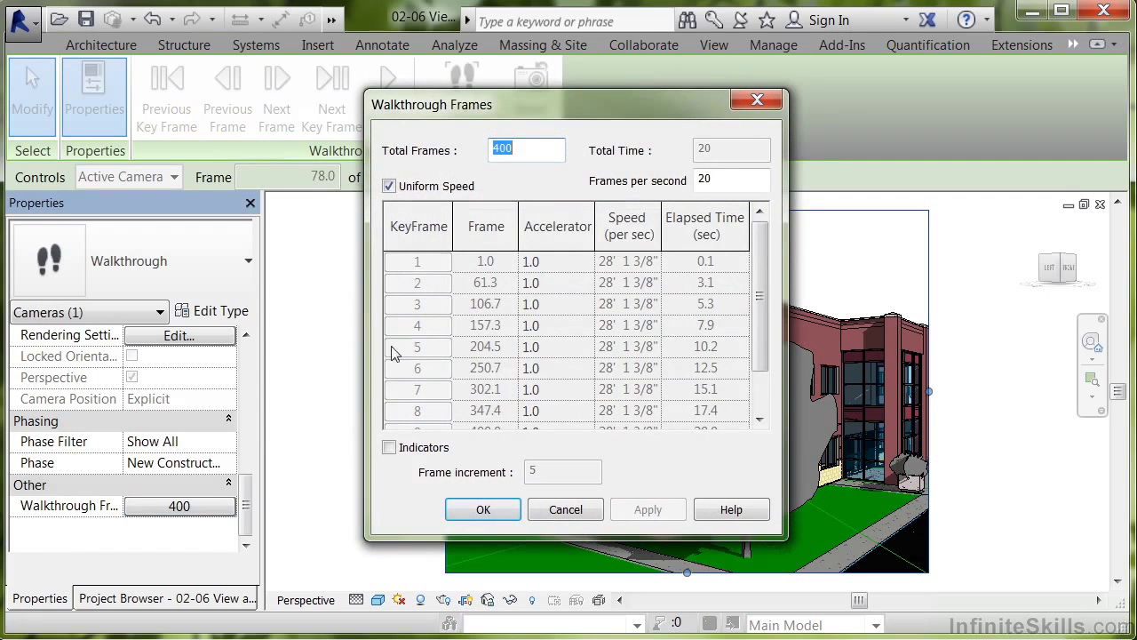
pyautogui.click(389, 187)
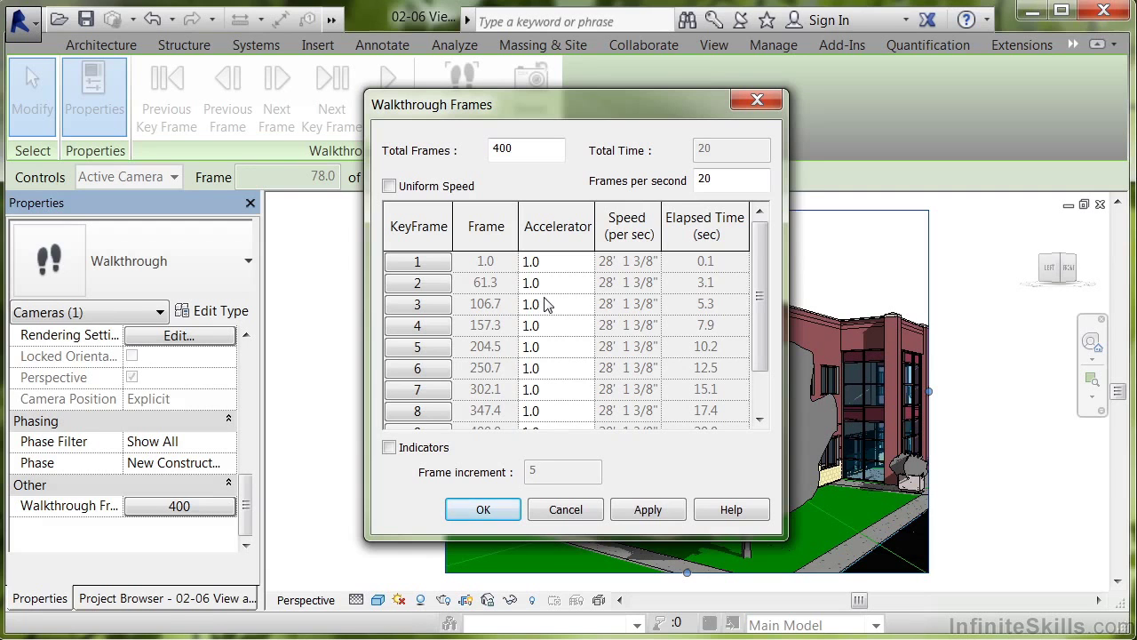
pyautogui.click(563, 267)
pyautogui.write('.5')
pyautogui.click(552, 286)
pyautogui.press('BackSpace')
pyautogui.press('BackSpace')
pyautogui.press('BackSpace')
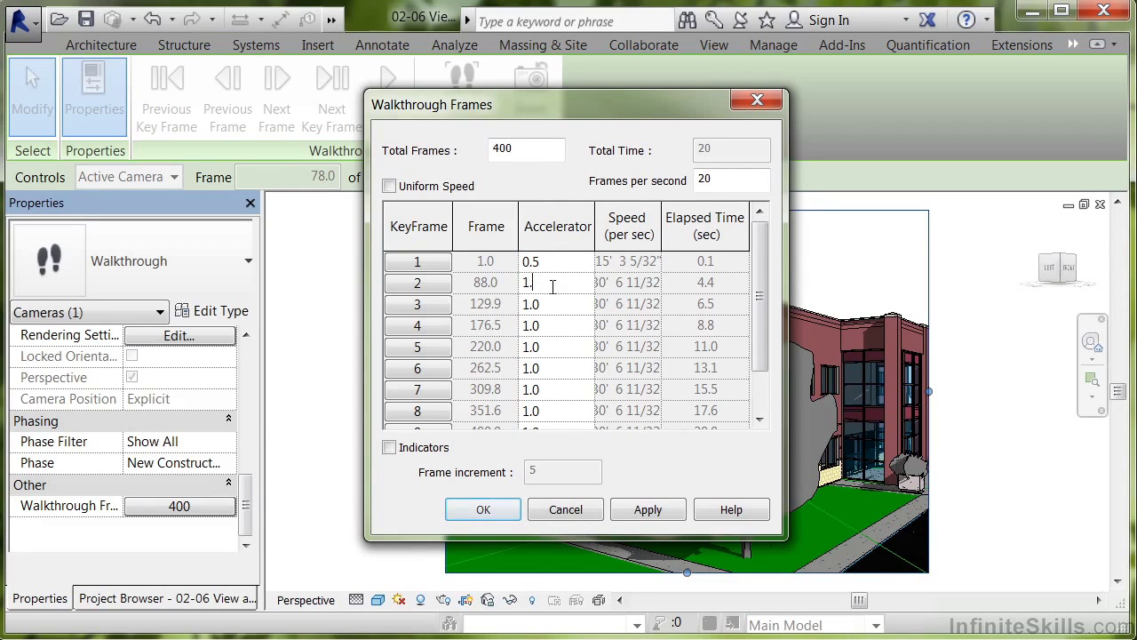
pyautogui.write('.5')
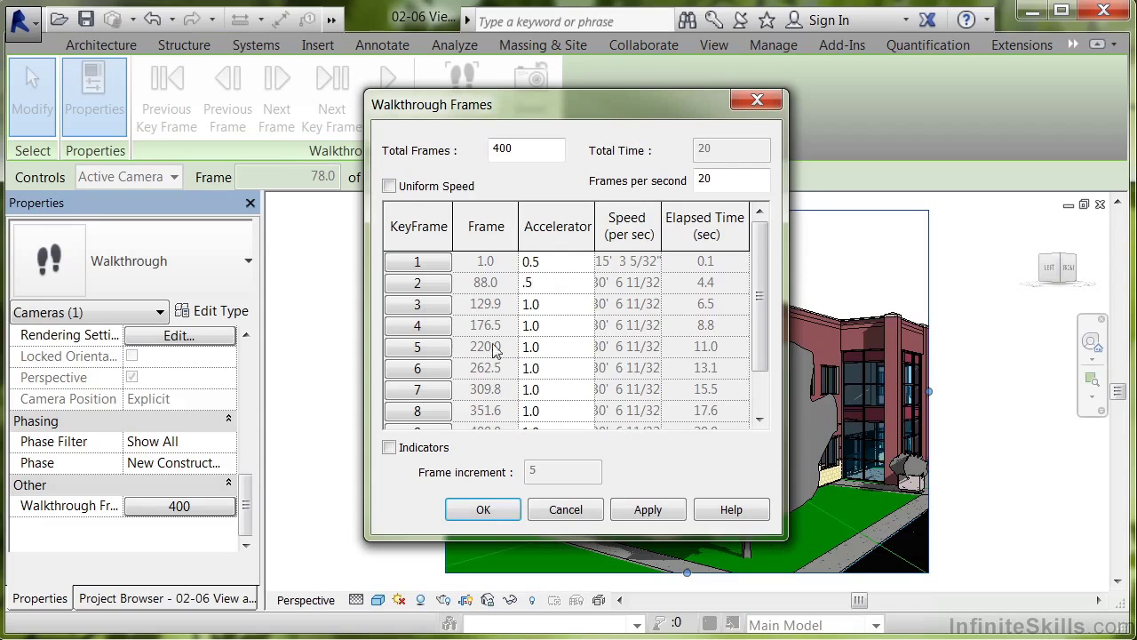
# Set the accelerator of key frames 3, 4 and 5 to 0.5.
pyautogui.click(527, 306)
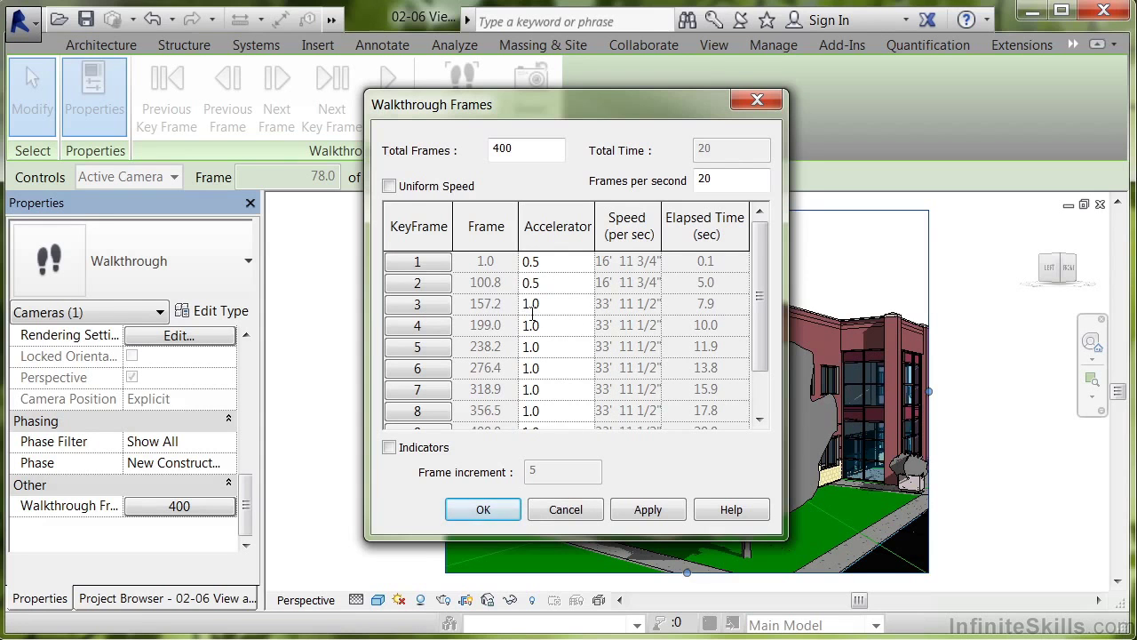
pyautogui.moveTo(538, 304); pyautogui.dragTo(521, 354)
pyautogui.write('.5')
pyautogui.click(539, 329)
pyautogui.write('.5')
pyautogui.click(542, 348)
pyautogui.write('.5')
# Set the accelerator of key frames 6, 7 and 8 to 2.
pyautogui.click(539, 371)
pyautogui.moveTo(550, 377); pyautogui.dragTo(512, 367)
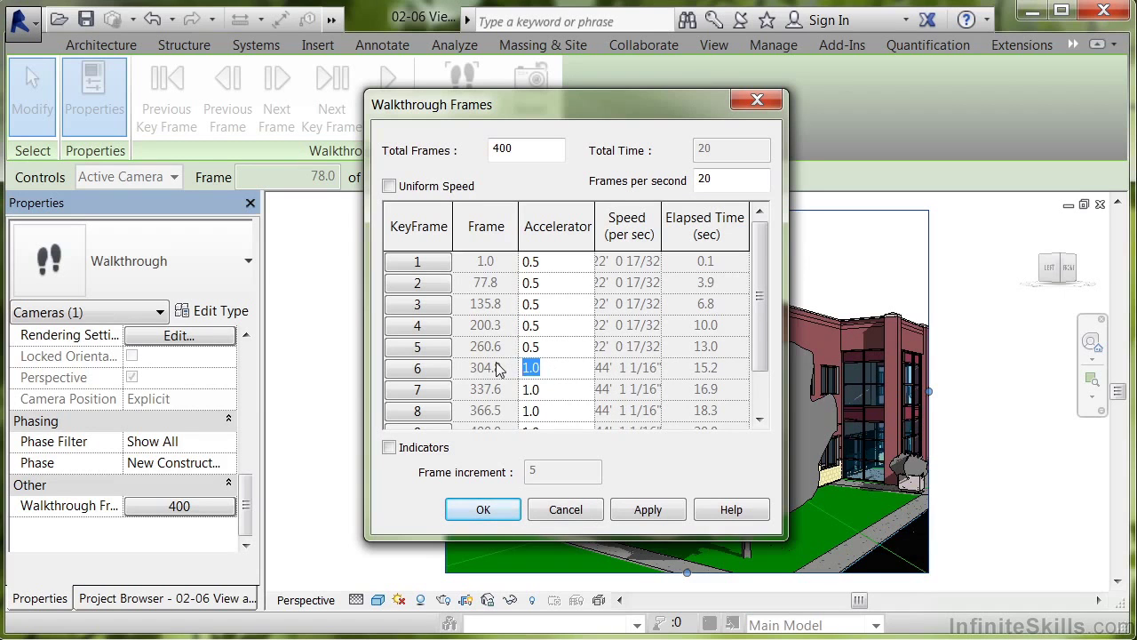
pyautogui.write('2')
pyautogui.doubleClick(556, 391)
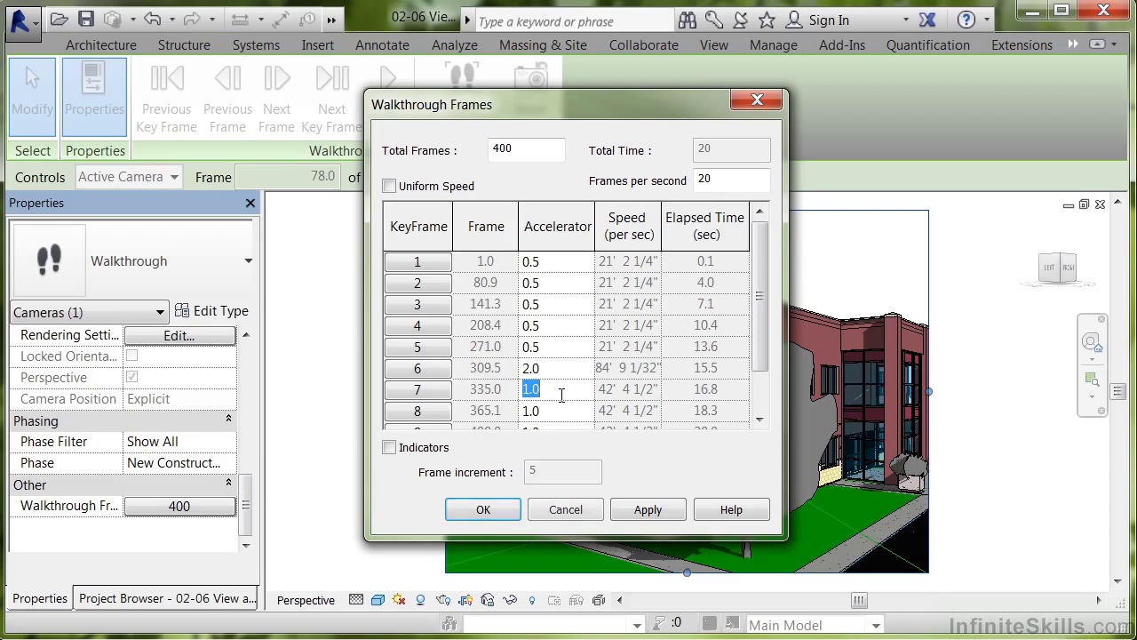
pyautogui.write('2')
pyautogui.click(559, 411)
pyautogui.moveTo(559, 414); pyautogui.dragTo(522, 421)
pyautogui.write('2')
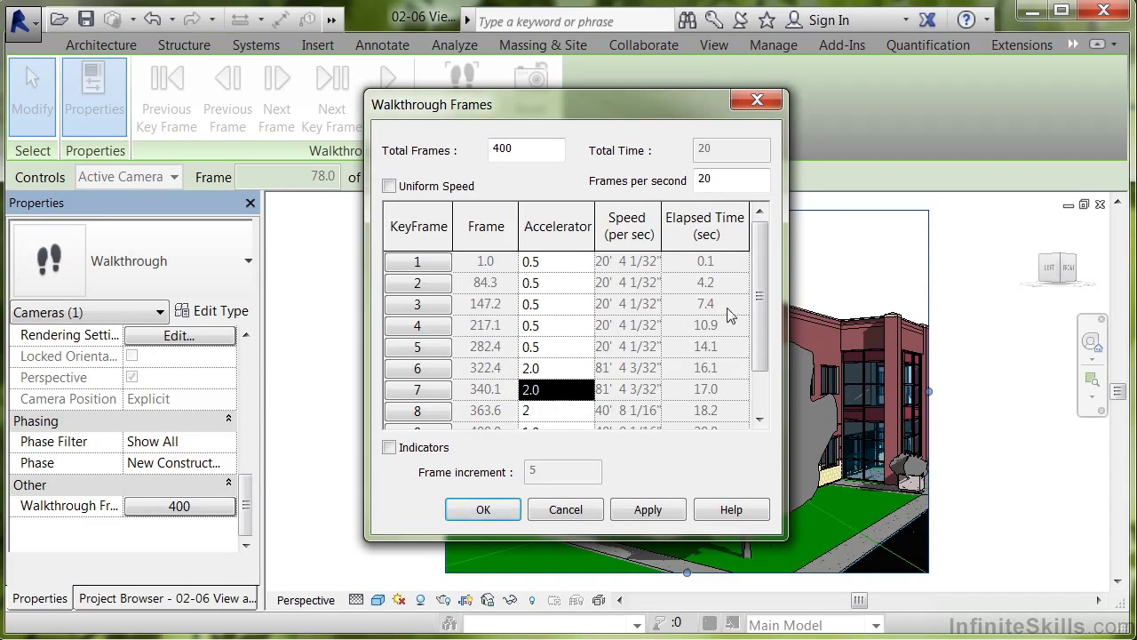
# Set the accelerator of key frame 9 to 2 and apply the walkthrough frame settings.
pyautogui.scroll(-2, 761, 265)
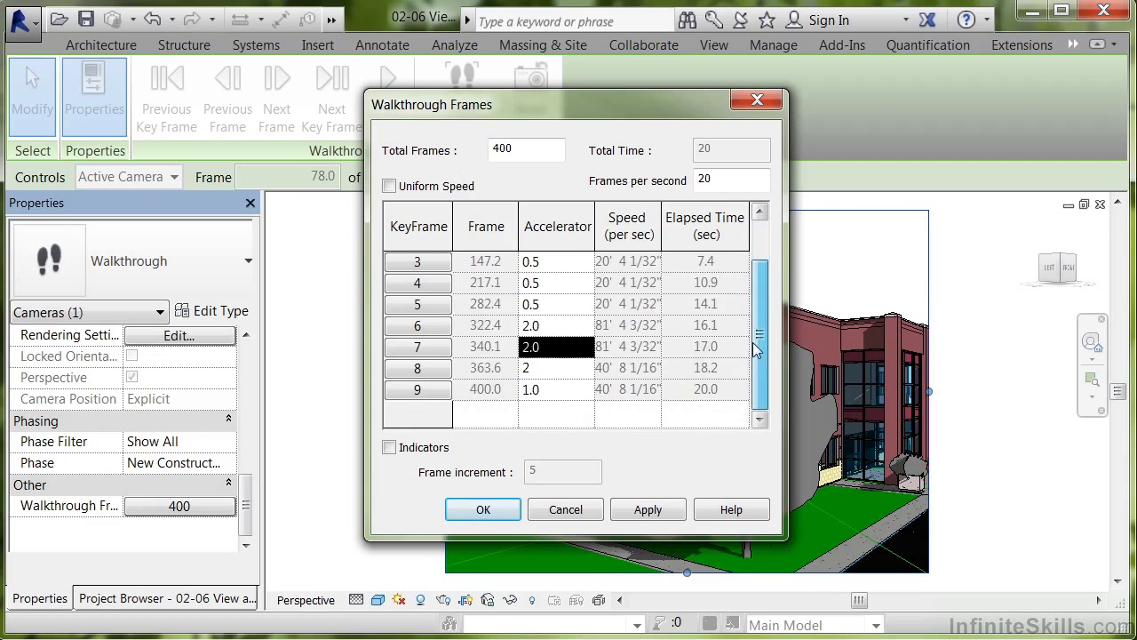
pyautogui.doubleClick(562, 393)
pyautogui.write('2')
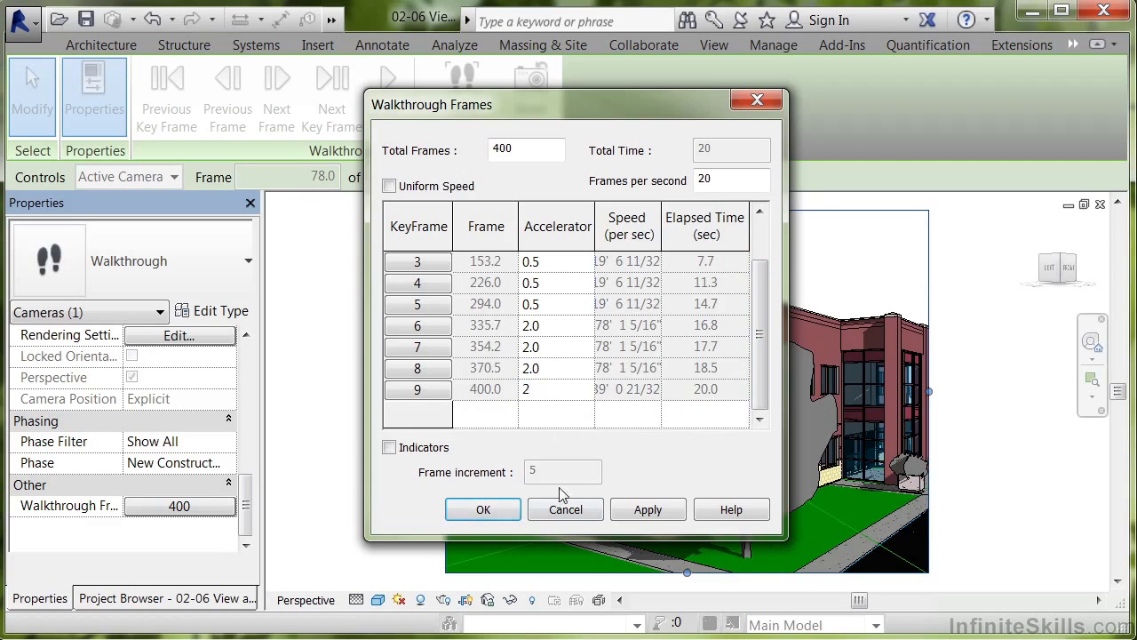
pyautogui.click(647, 509)
pyautogui.click(483, 509)
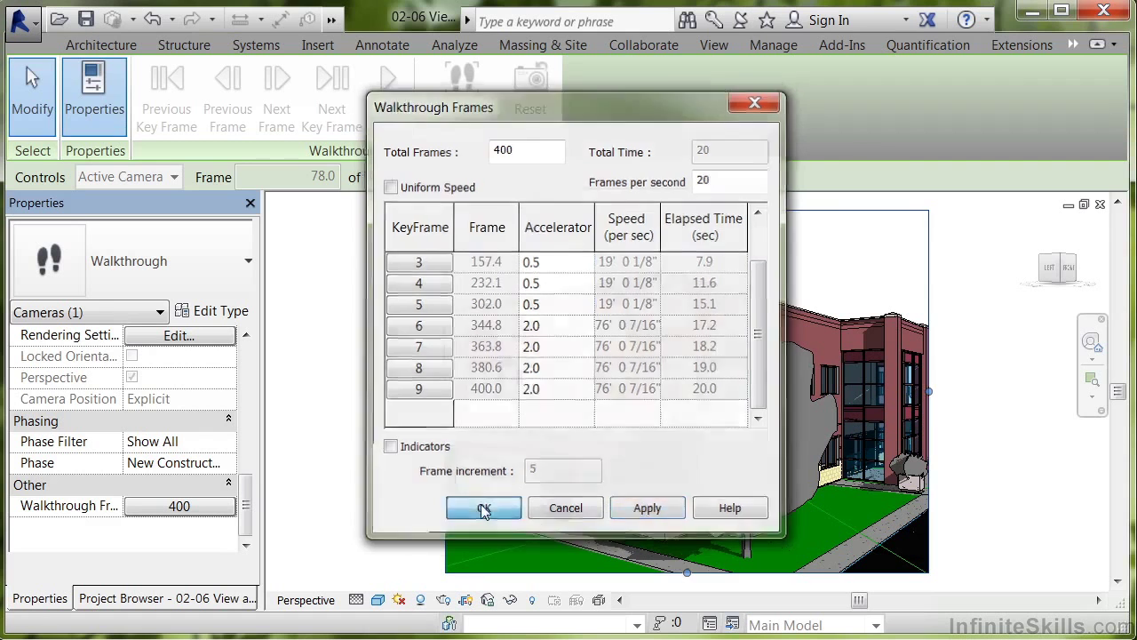
# Play the walkthrough in the perspective view to review the varied camera speeds.
pyautogui.click(388, 96)
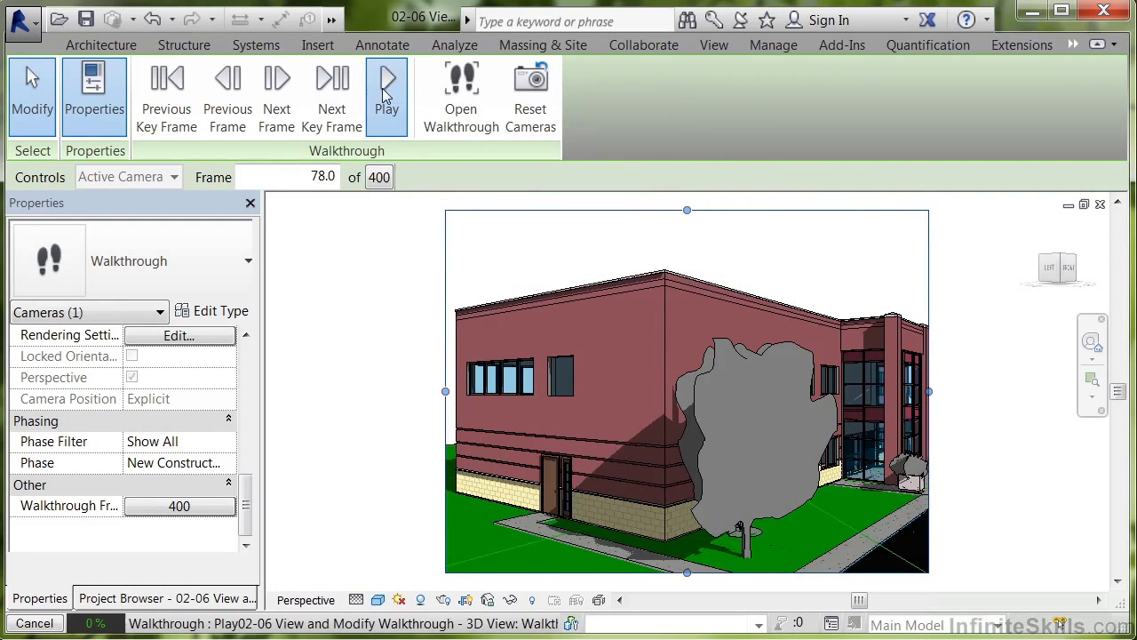